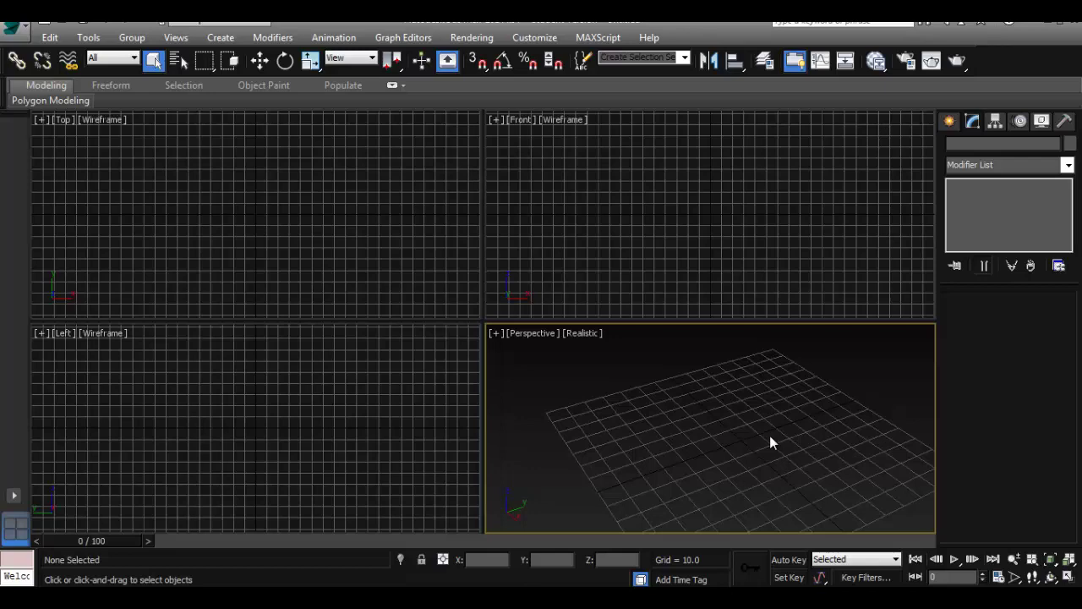
# Open the Customize User Interface dialog on its keyboard shortcut settings.
pyautogui.hotkey('alt', 'w')
pyautogui.hotkey('alt', 'w')
pyautogui.click(532, 39)
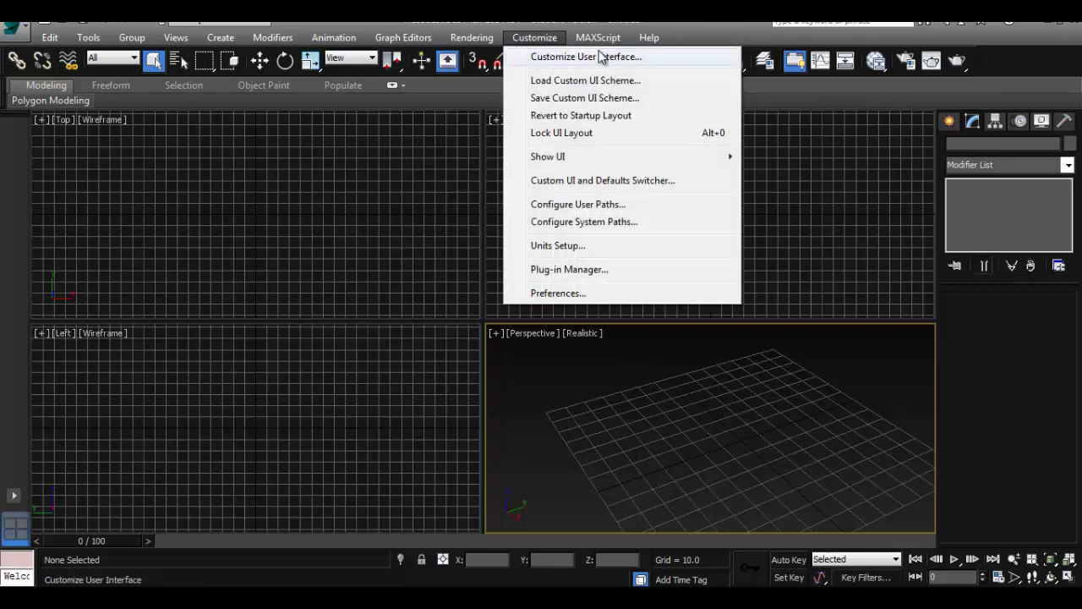
pyautogui.click(576, 60)
pyautogui.moveTo(486, 109); pyautogui.dragTo(407, 89)
pyautogui.click(258, 112)
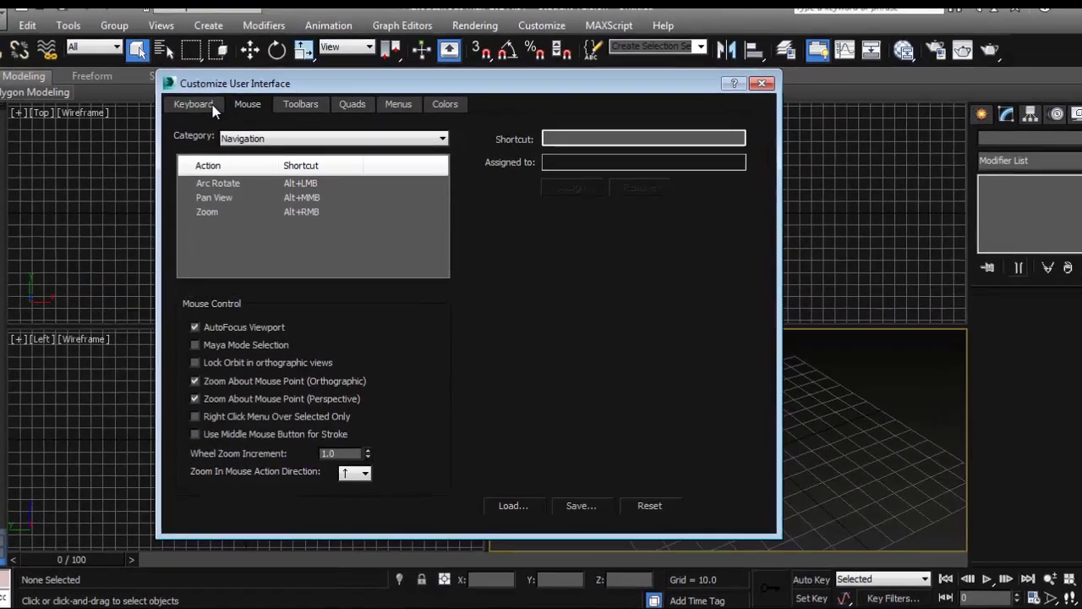
pyautogui.click(203, 104)
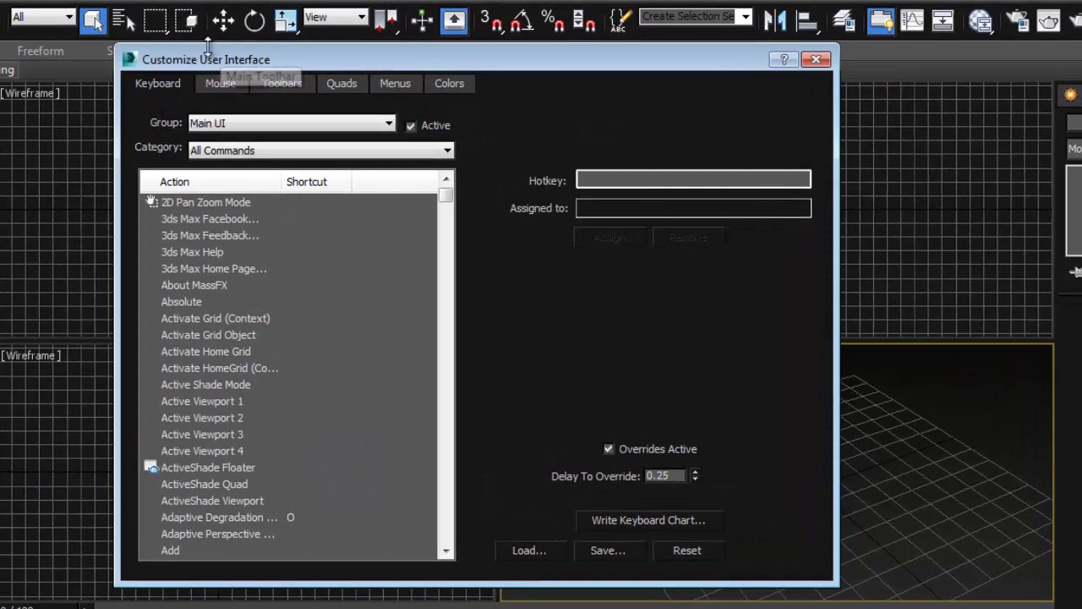
pyautogui.moveTo(218, 59); pyautogui.dragTo(235, 63)
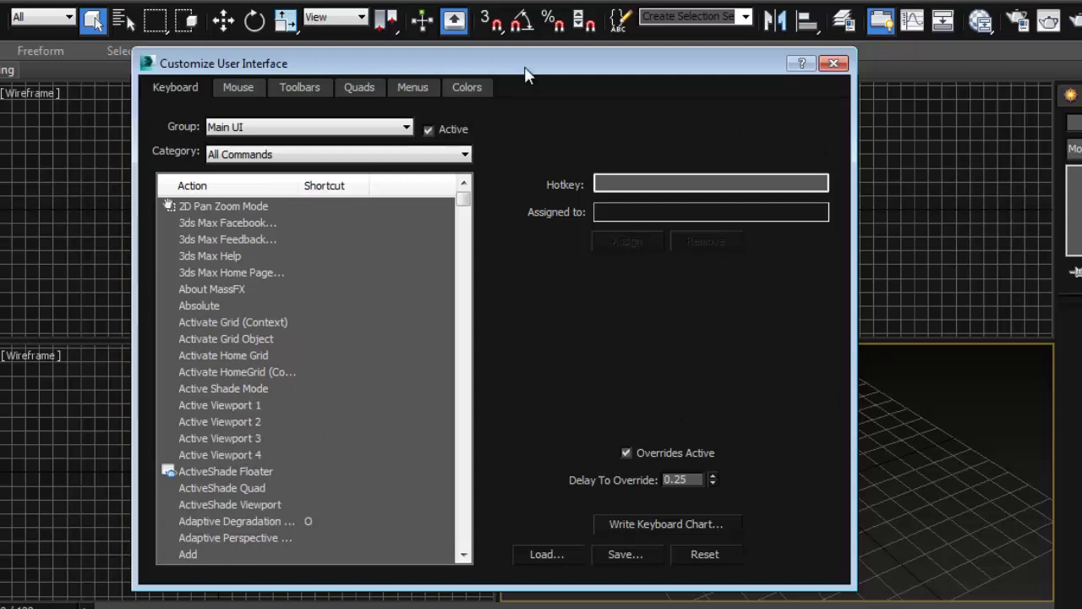
pyautogui.moveTo(524, 66); pyautogui.dragTo(484, 62)
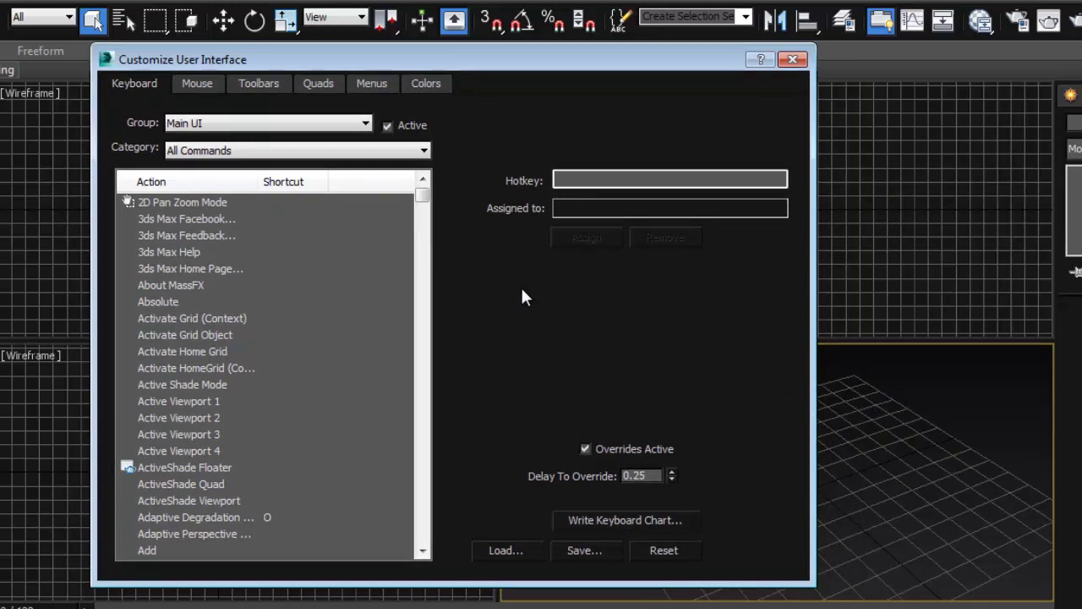
# Look up which command the Alt+W hotkey is assigned to.
pyautogui.click(597, 181)
pyautogui.hotkey('alt', 'w')
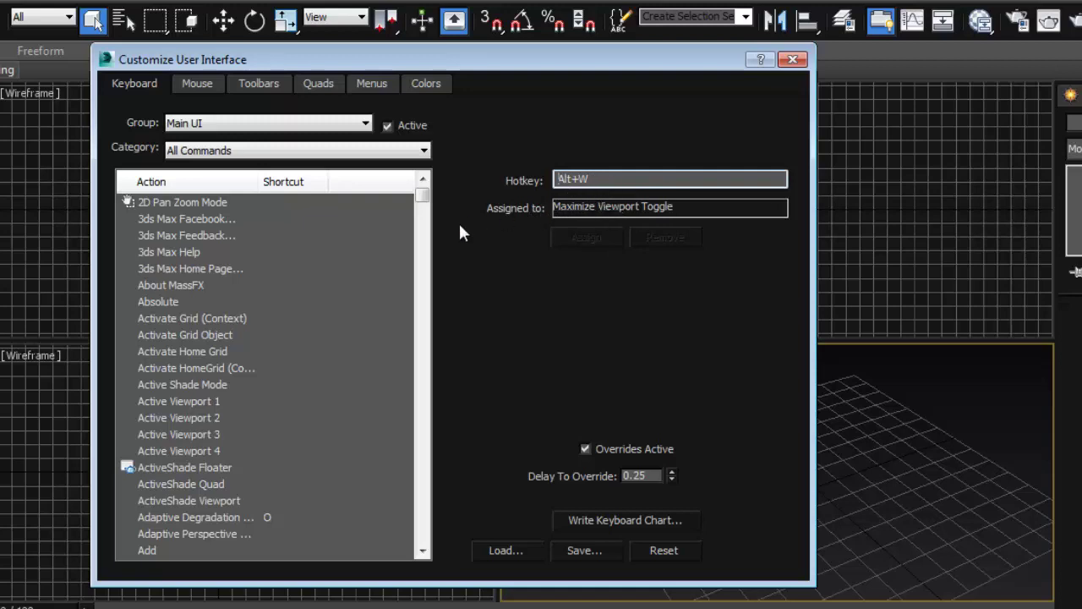
pyautogui.click(186, 284)
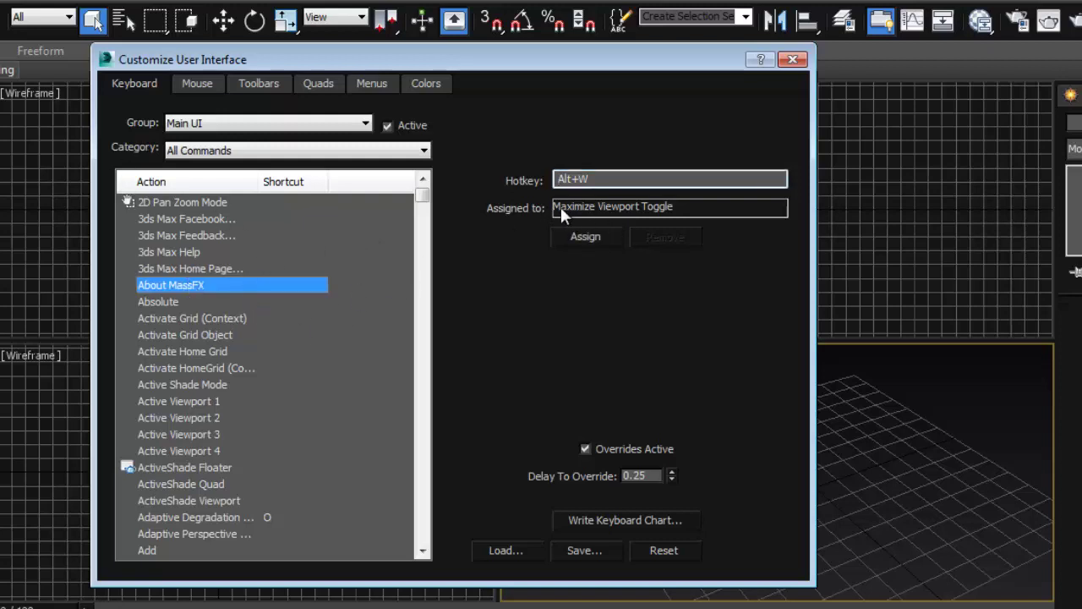
pyautogui.click(203, 335)
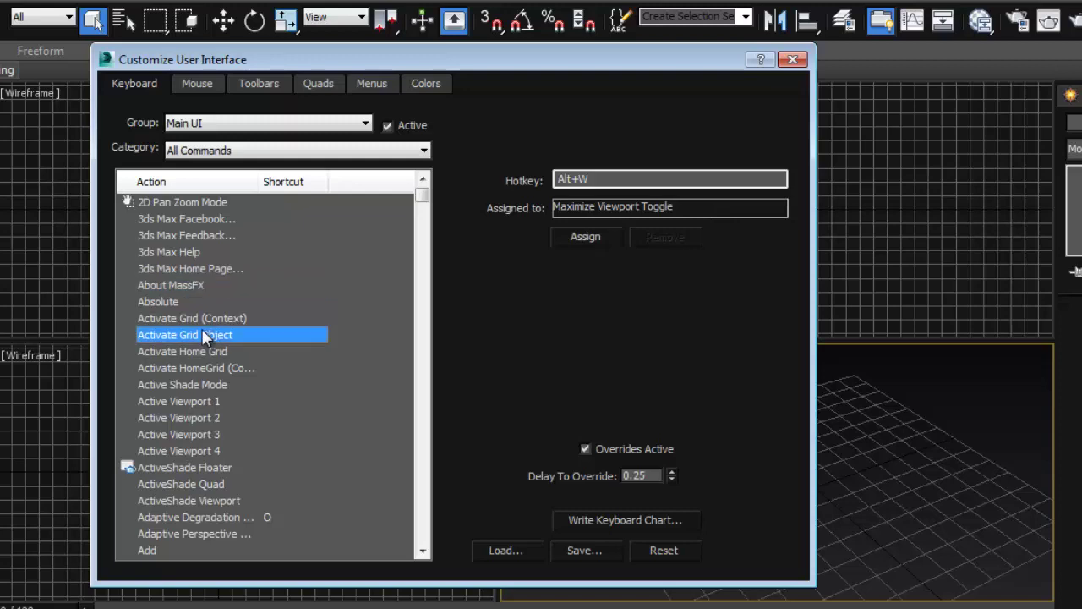
# Find Maximize Viewport Toggle in the action list and assign it the Space hotkey.
pyautogui.write('mmax')
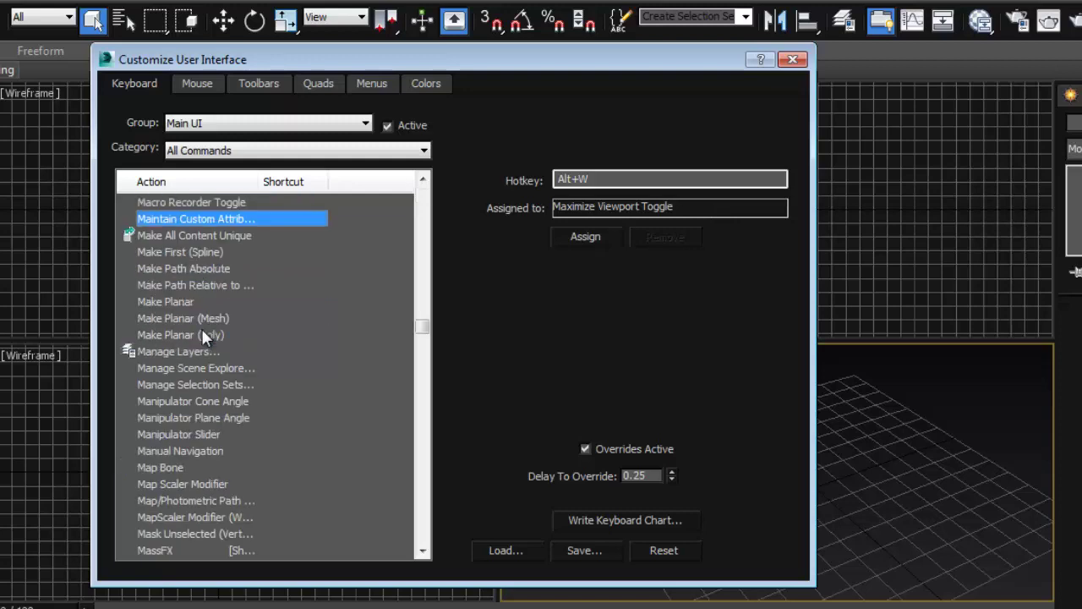
pyautogui.scroll(2, 234, 285)
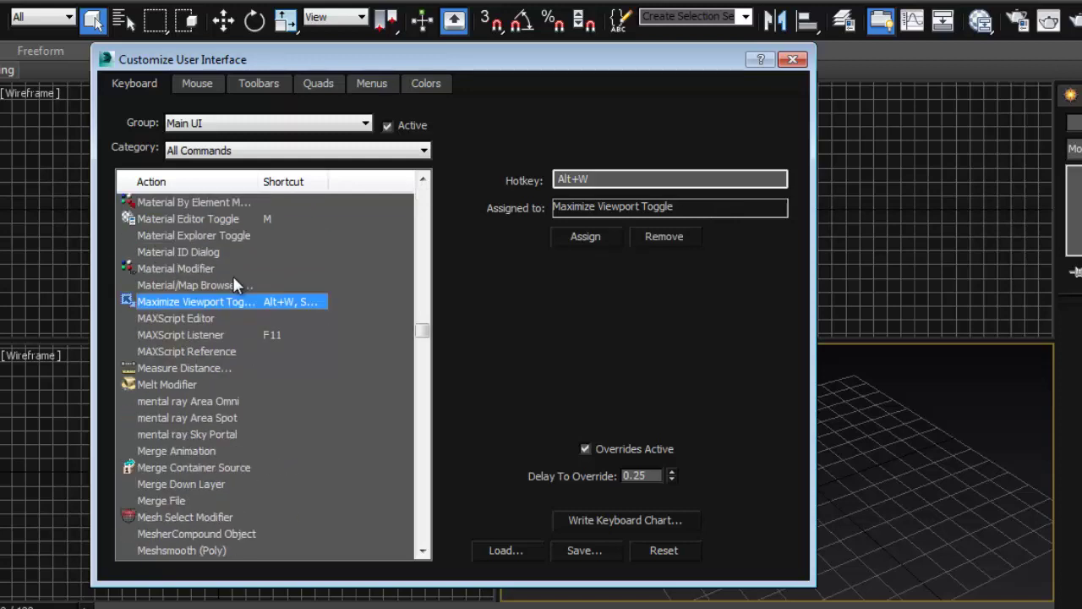
pyautogui.click(187, 284)
pyautogui.click(221, 301)
pyautogui.click(172, 318)
pyautogui.click(226, 303)
pyautogui.click(612, 179)
pyautogui.click(182, 303)
pyautogui.click(610, 180)
pyautogui.moveTo(606, 180); pyautogui.dragTo(530, 179)
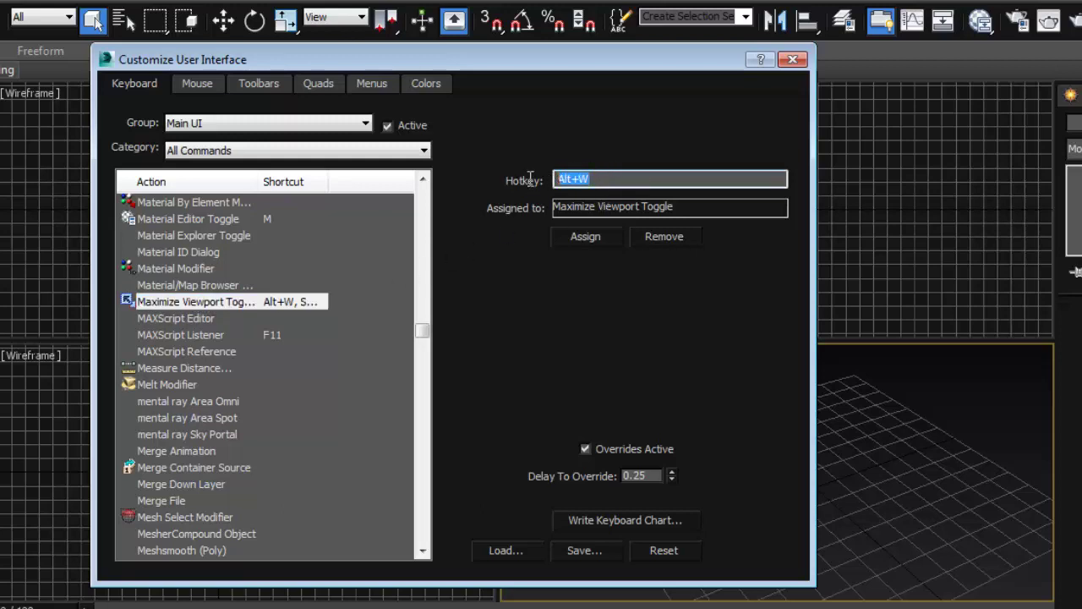
pyautogui.press('space')
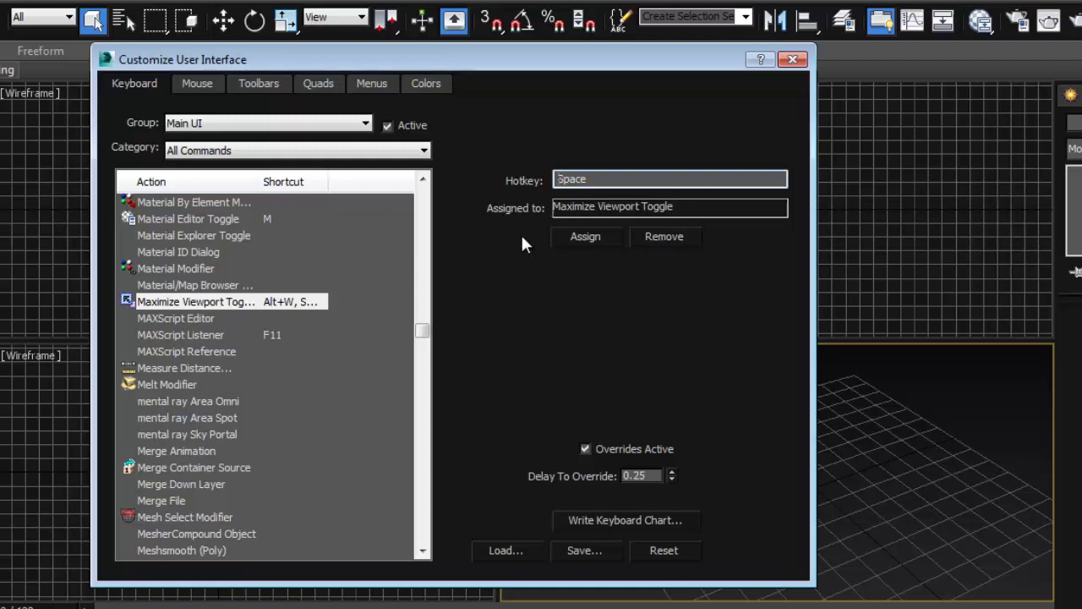
pyautogui.click(592, 238)
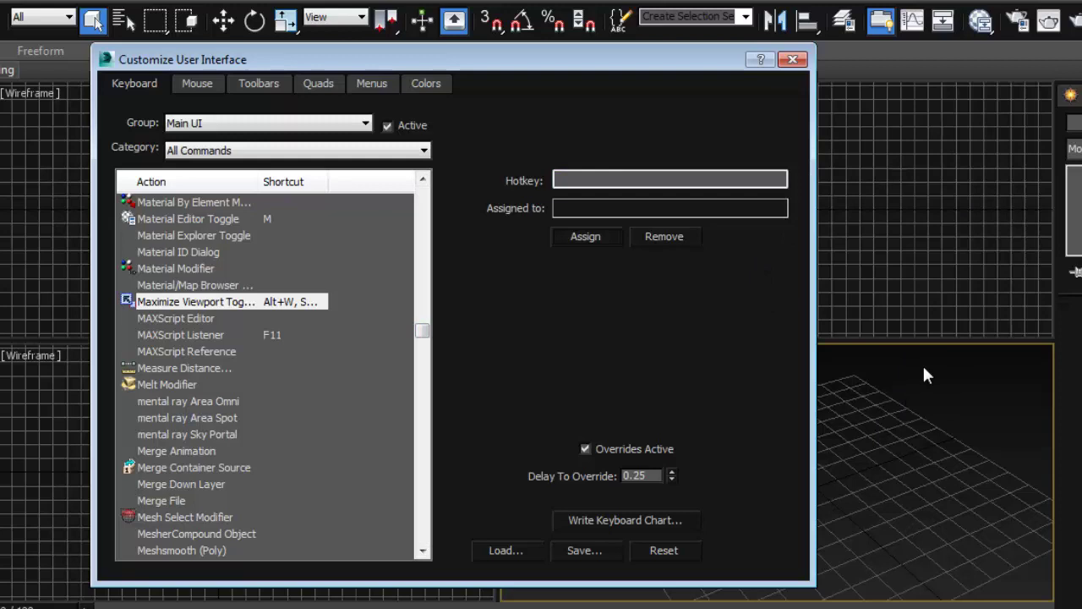
pyautogui.moveTo(545, 61); pyautogui.dragTo(576, 66)
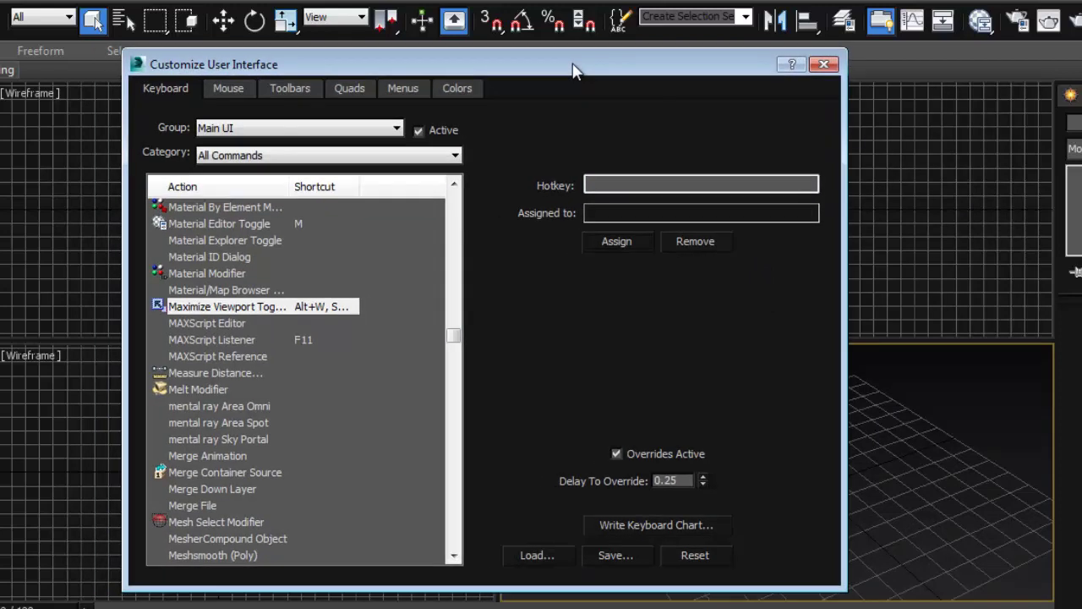
pyautogui.scroll(20, 454, 335)
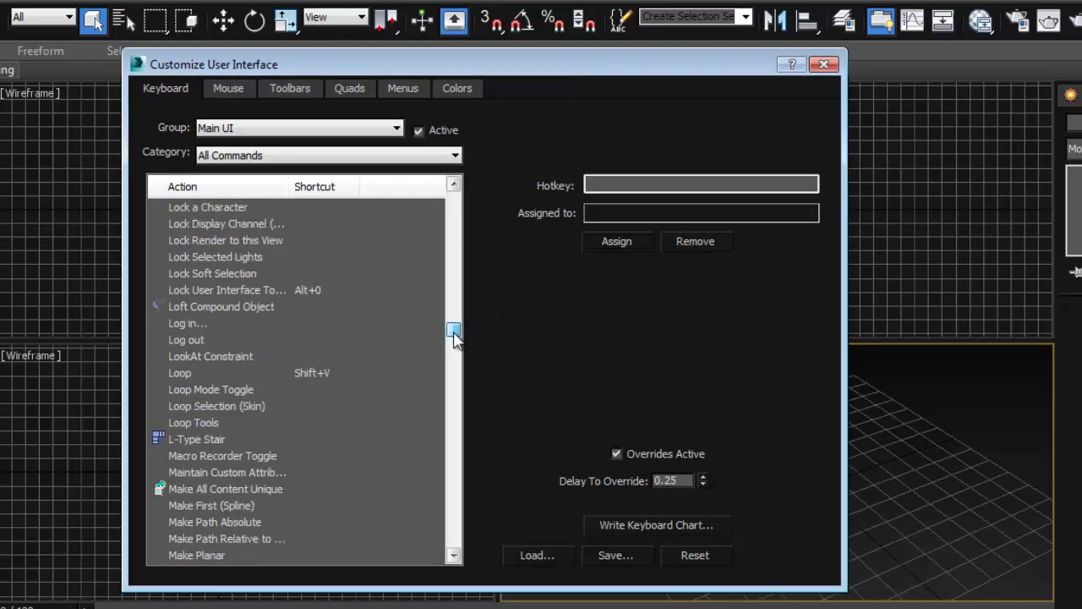
pyautogui.scroll(2, 454, 334)
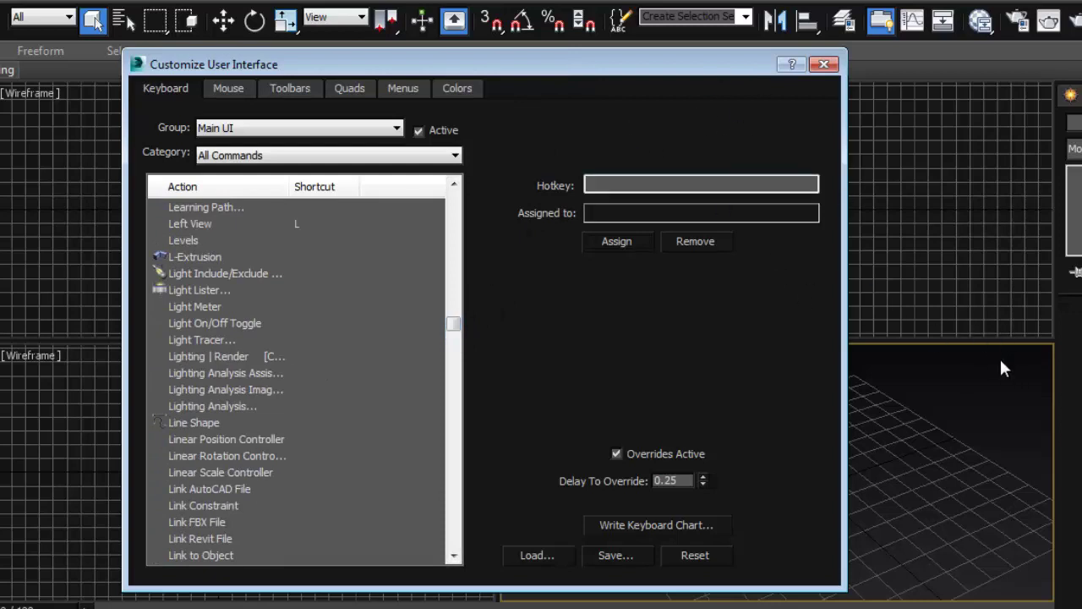
pyautogui.moveTo(574, 68); pyautogui.dragTo(588, 55)
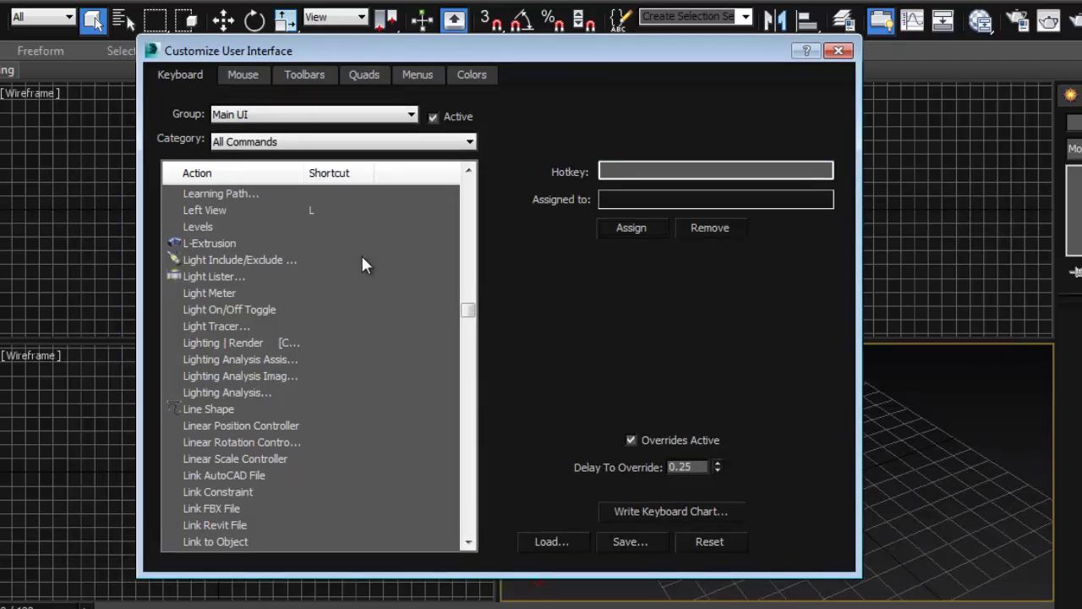
# Find Repeat Last (Poly) in the action list and assign it the hotkey G.
pyautogui.click(218, 324)
pyautogui.click(271, 309)
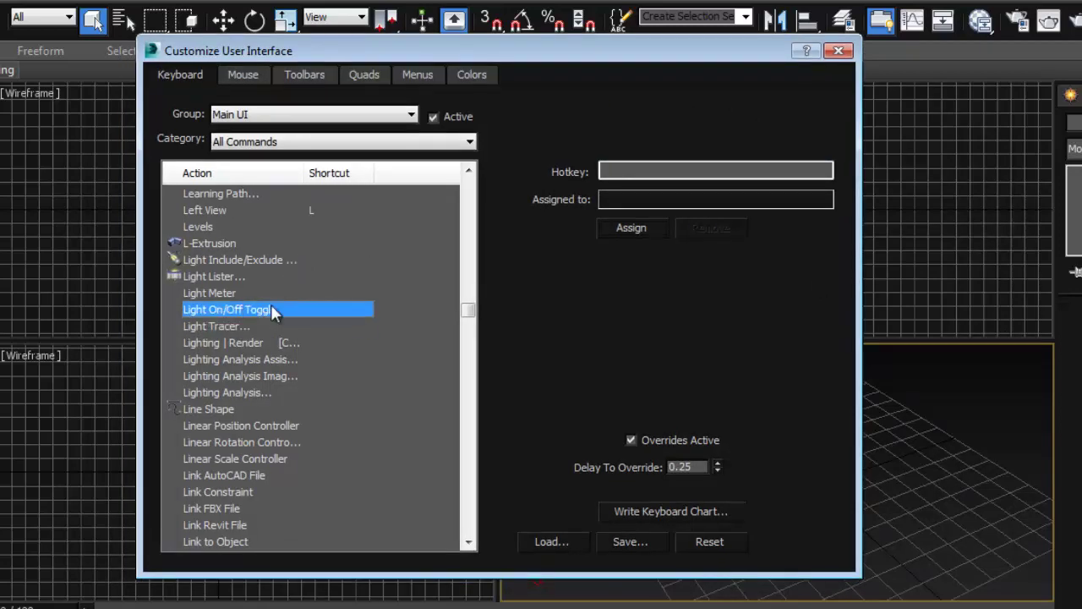
pyautogui.write('rep')
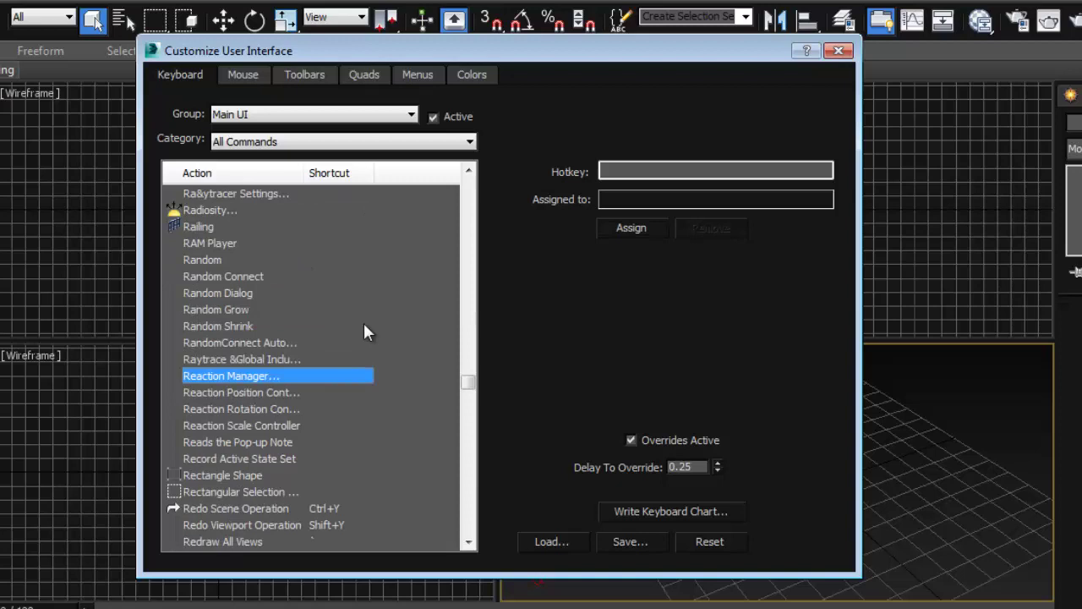
pyautogui.scroll(2, 269, 274)
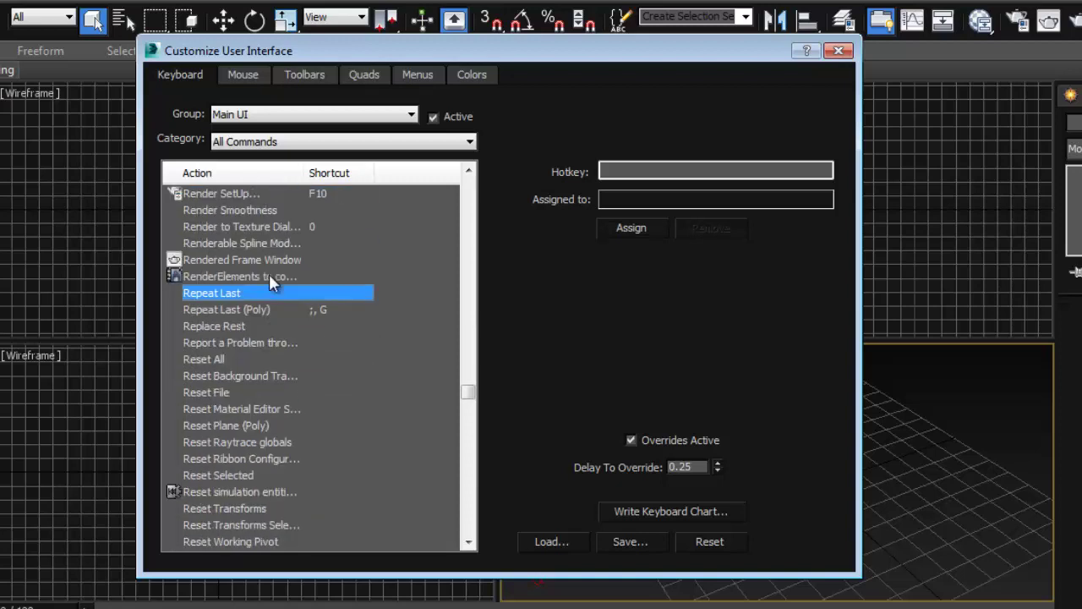
pyautogui.click(235, 311)
pyautogui.click(229, 294)
pyautogui.click(248, 309)
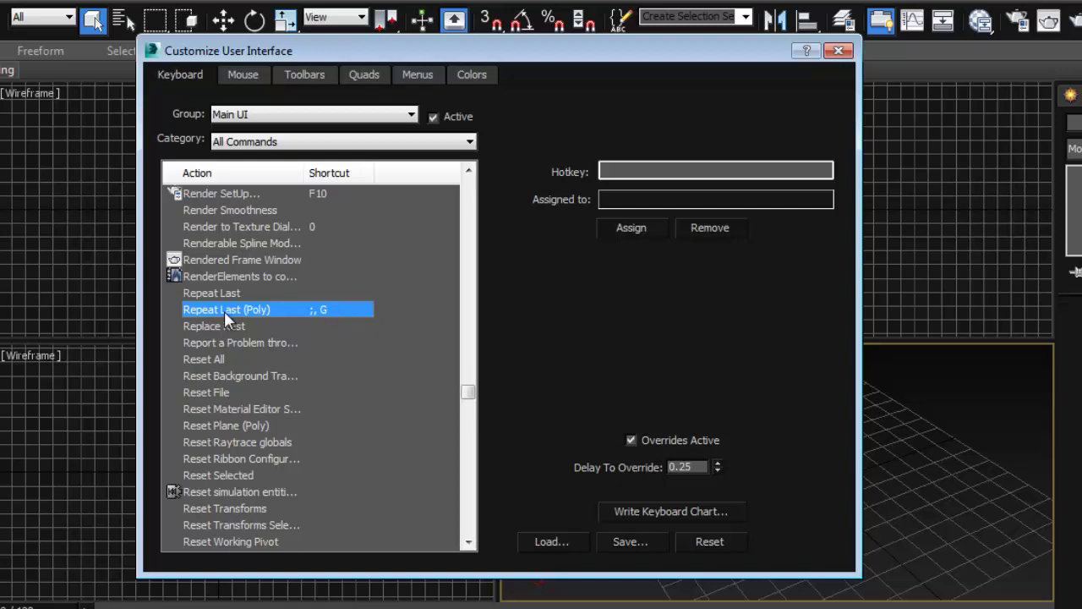
pyautogui.click(622, 172)
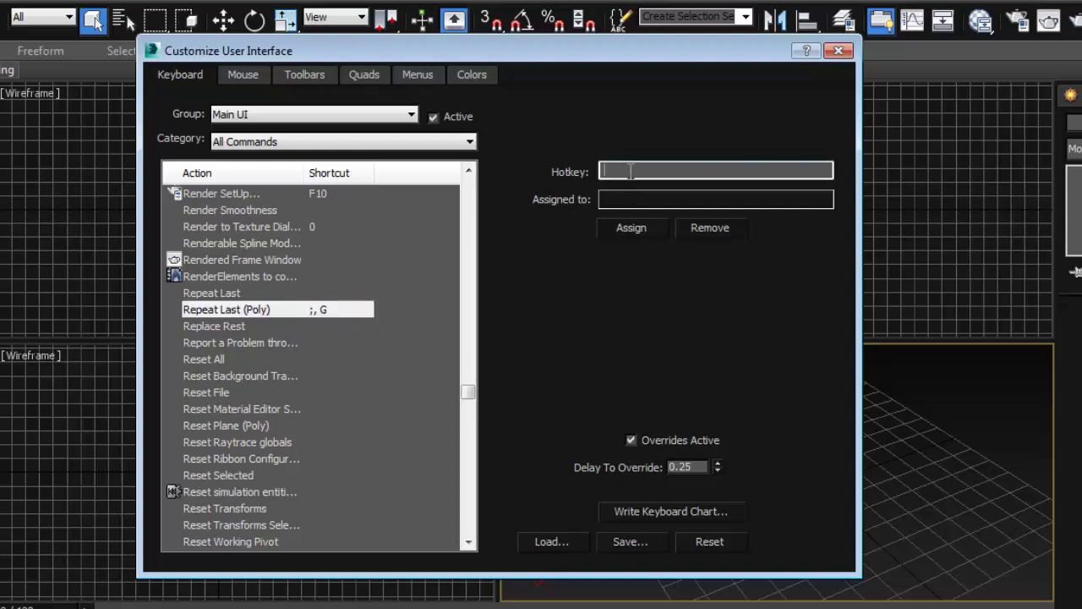
pyautogui.press('g')
pyautogui.click(620, 235)
# Find the Soft Selection Toggle (Poly) action and assign it the hotkey 3.
pyautogui.scroll(5, 471, 391)
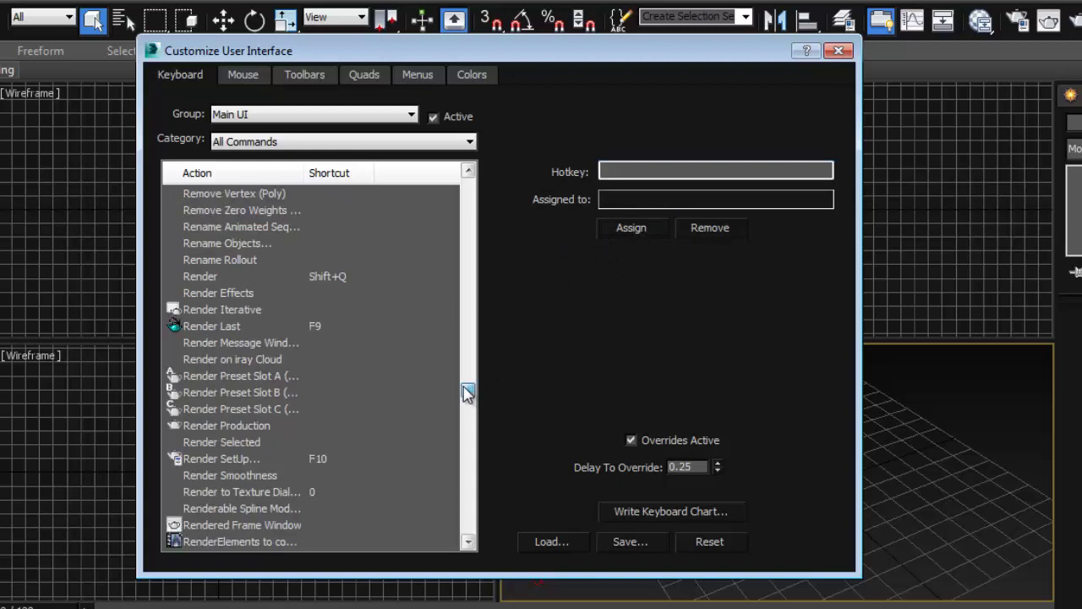
pyautogui.moveTo(471, 394); pyautogui.dragTo(472, 401)
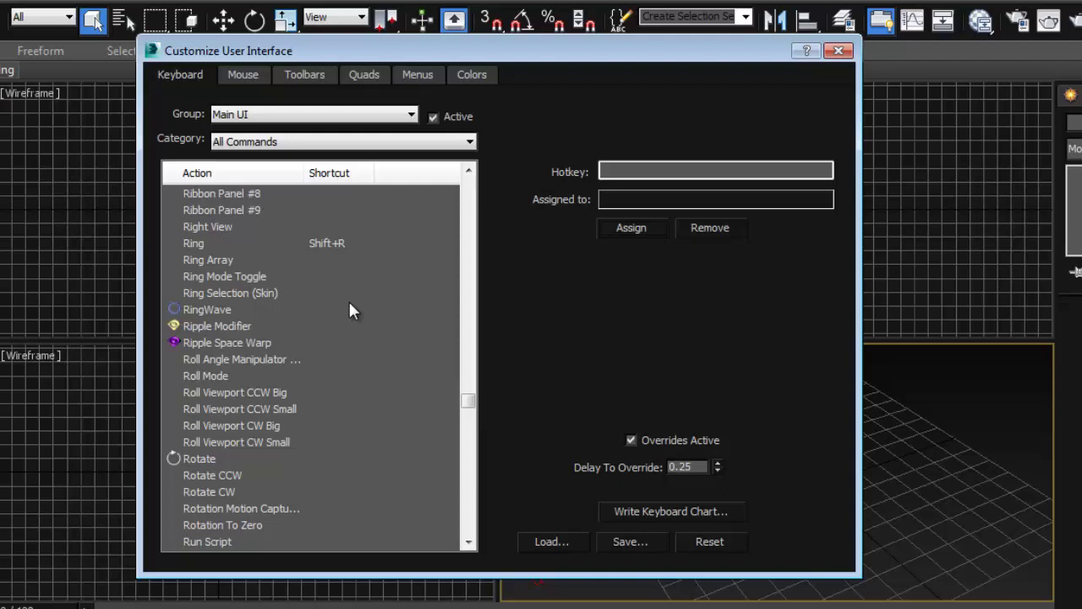
pyautogui.click(259, 342)
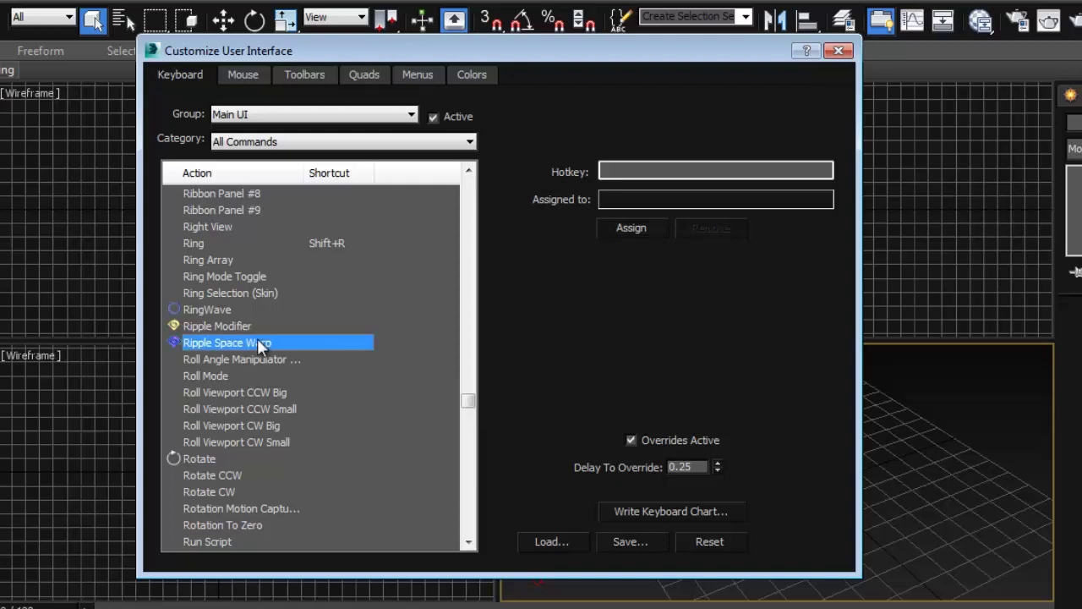
pyautogui.write('so')
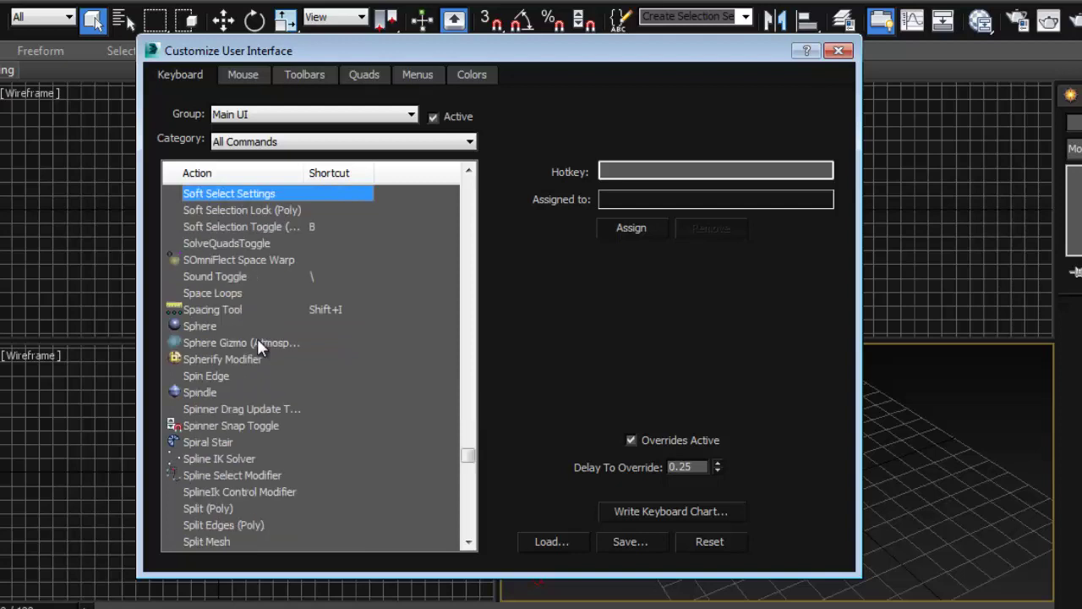
pyautogui.scroll(1, 254, 338)
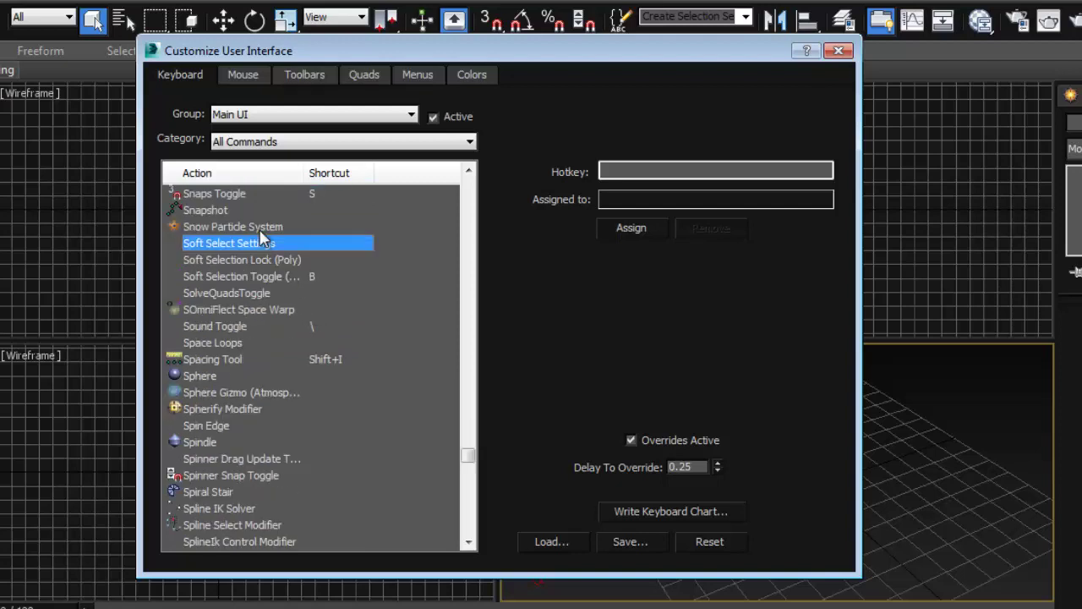
pyautogui.click(223, 257)
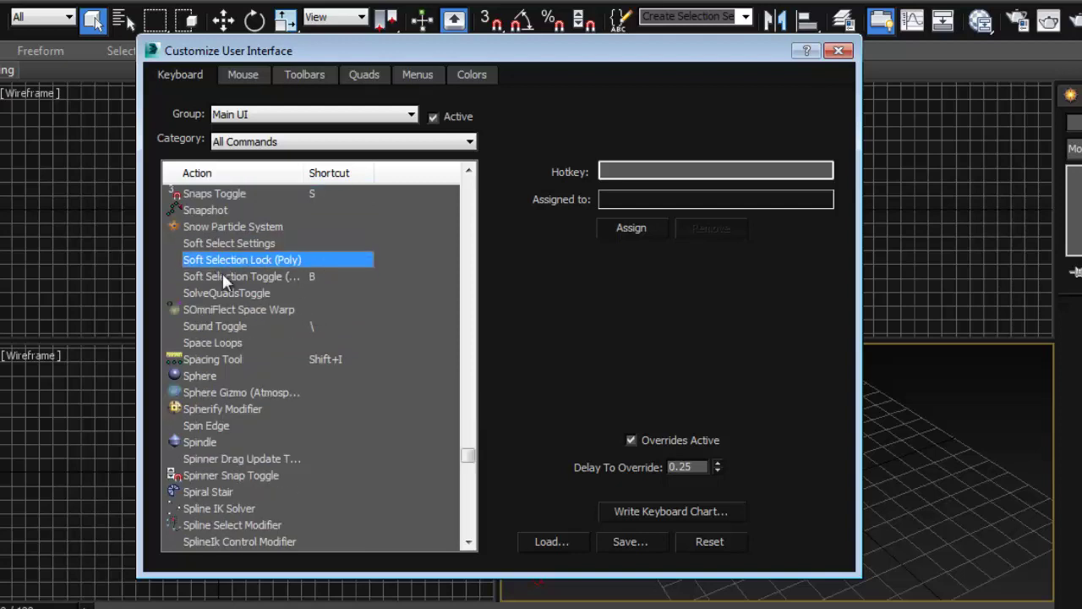
pyautogui.click(224, 279)
pyautogui.click(247, 260)
pyautogui.click(228, 280)
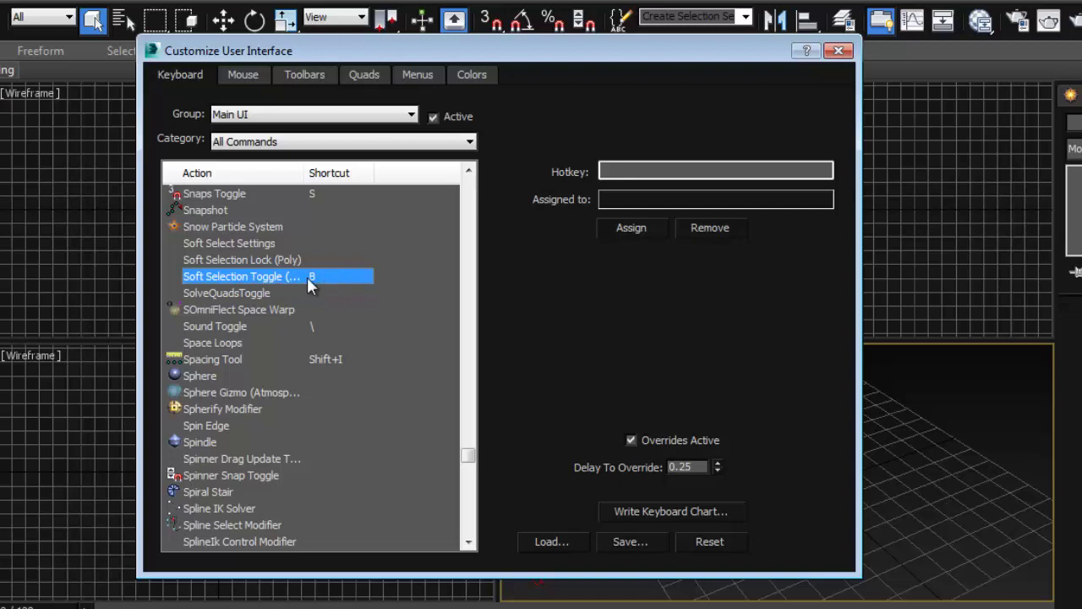
pyautogui.click(642, 172)
pyautogui.press('3')
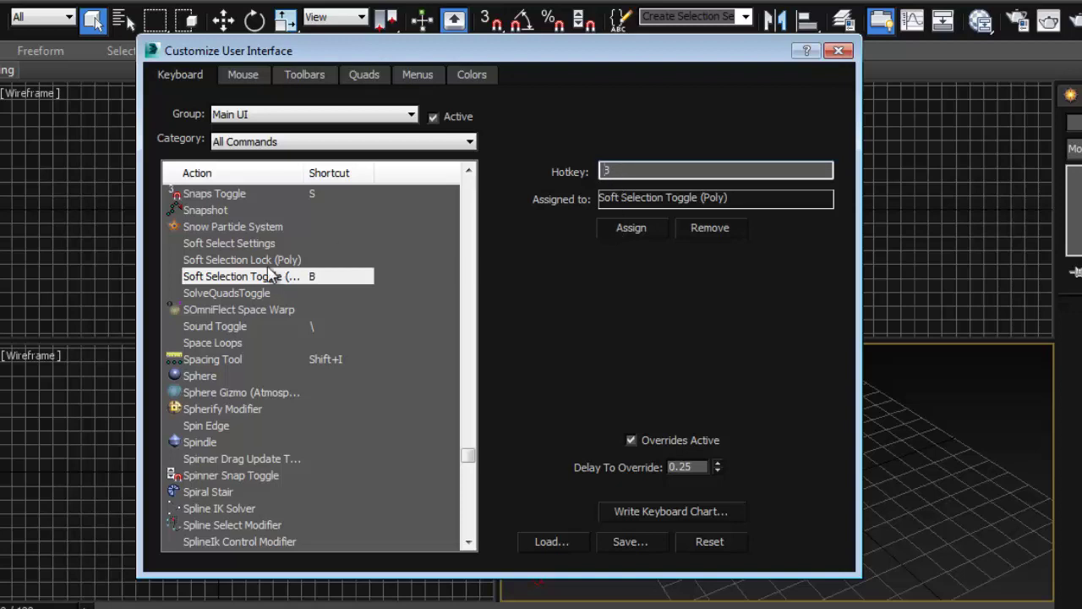
pyautogui.click(632, 235)
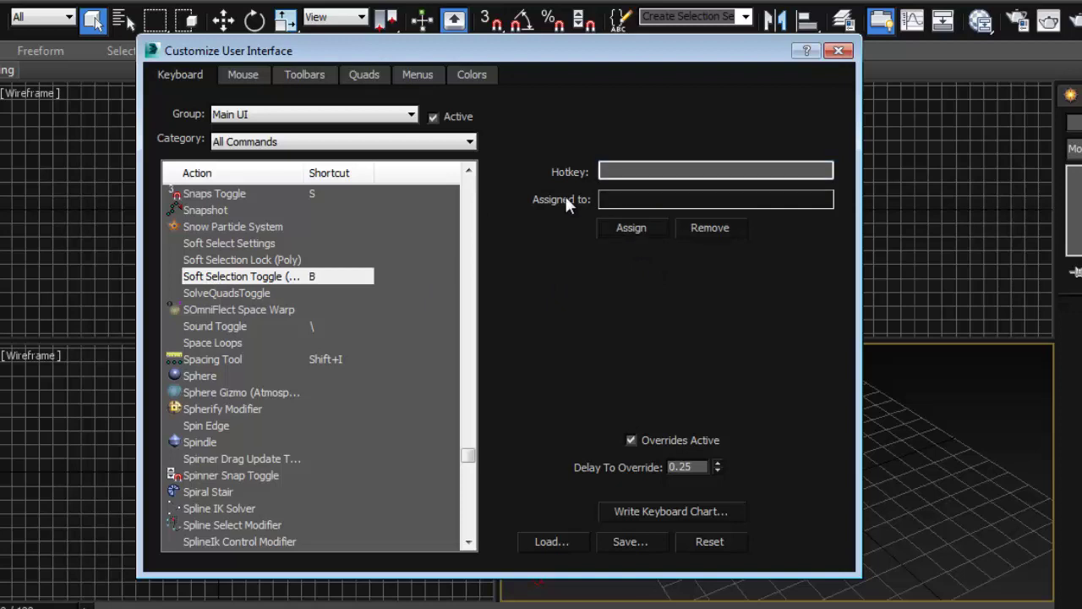
# Find Grow Selection (Poly) in the action list and assign it the hotkey Shift+period.
pyautogui.click(218, 311)
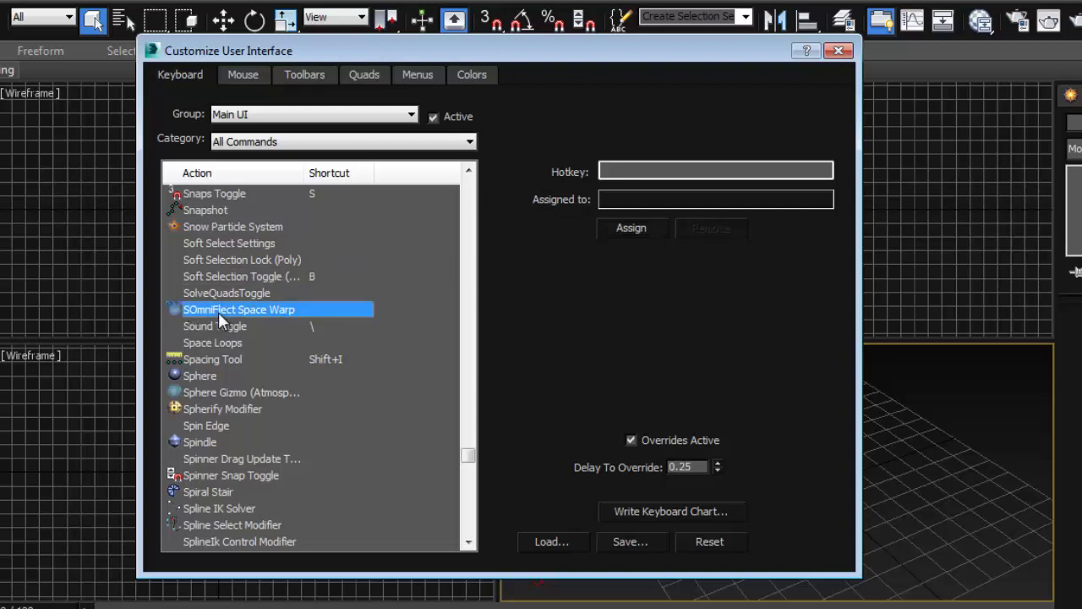
pyautogui.write('go')
pyautogui.press('Down')
pyautogui.press('Down')
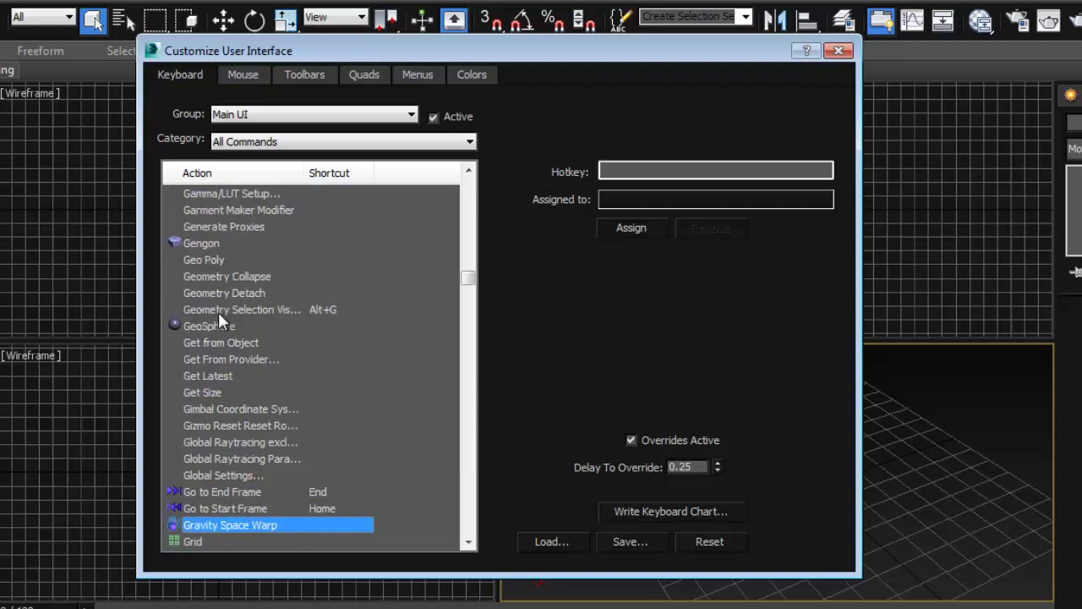
pyautogui.scroll(-4, 298, 330)
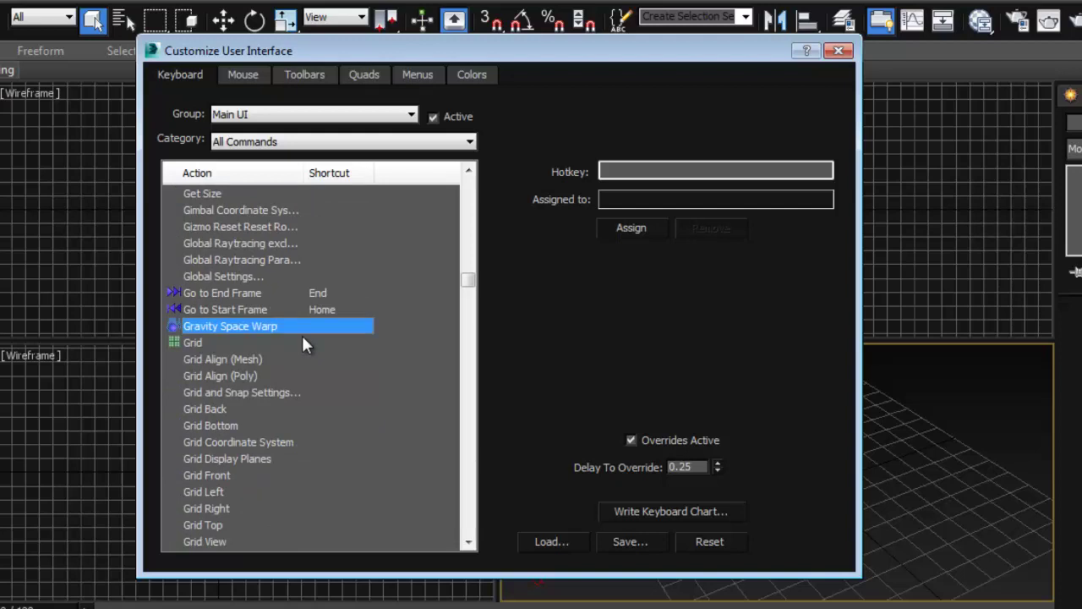
pyautogui.click(301, 336)
pyautogui.write('grow')
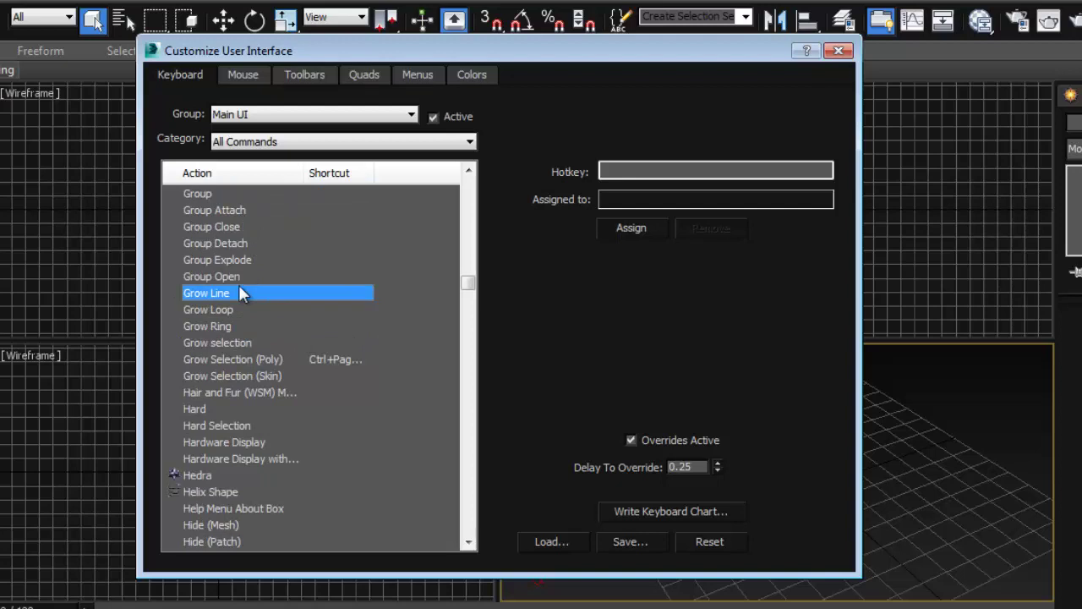
pyautogui.click(240, 364)
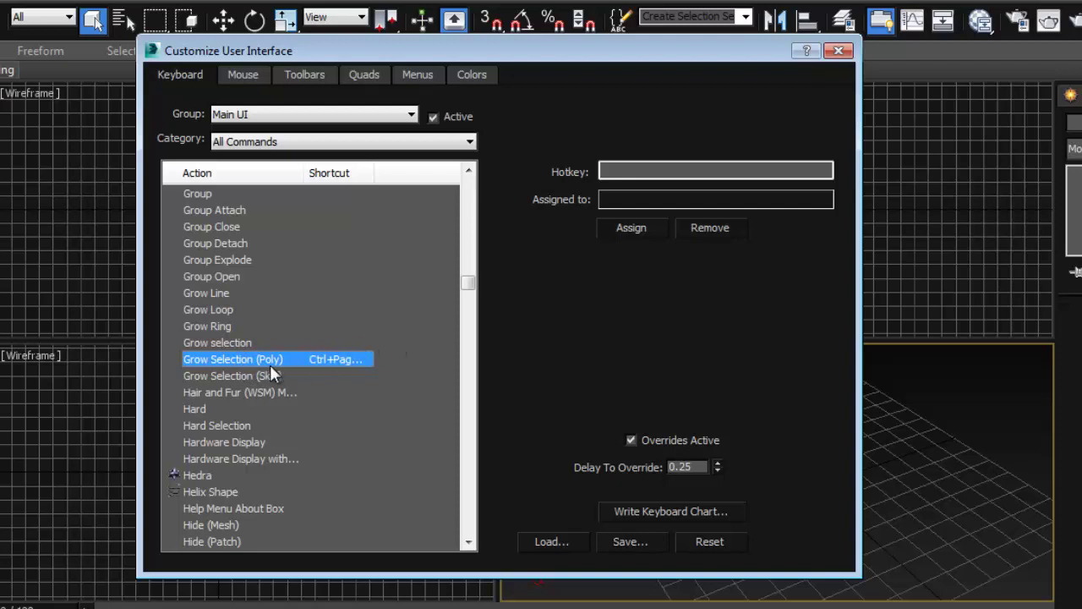
pyautogui.click(652, 170)
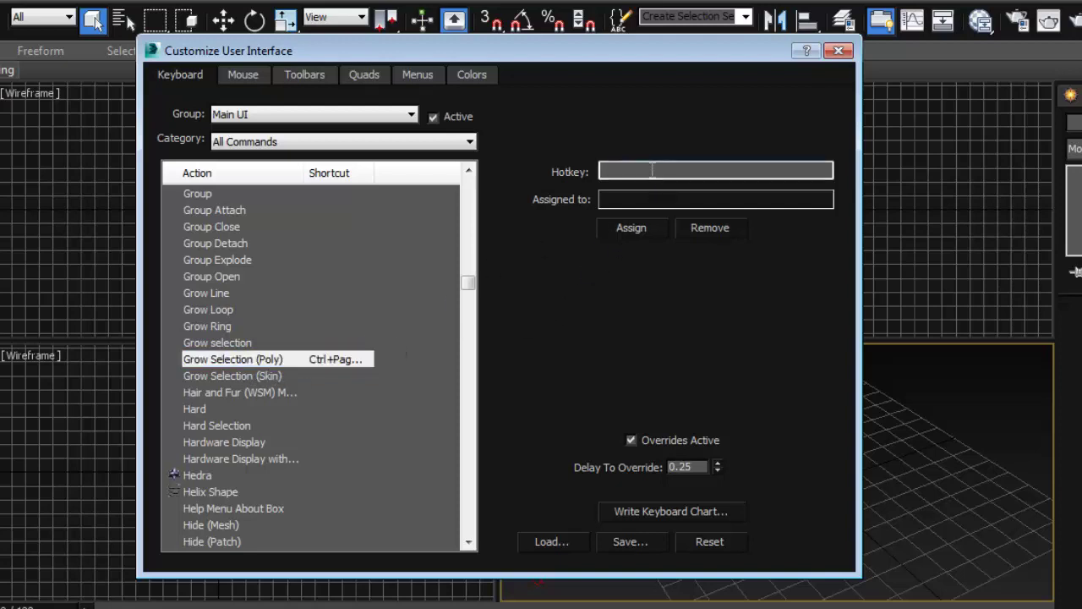
pyautogui.hotkey('shift', '.')
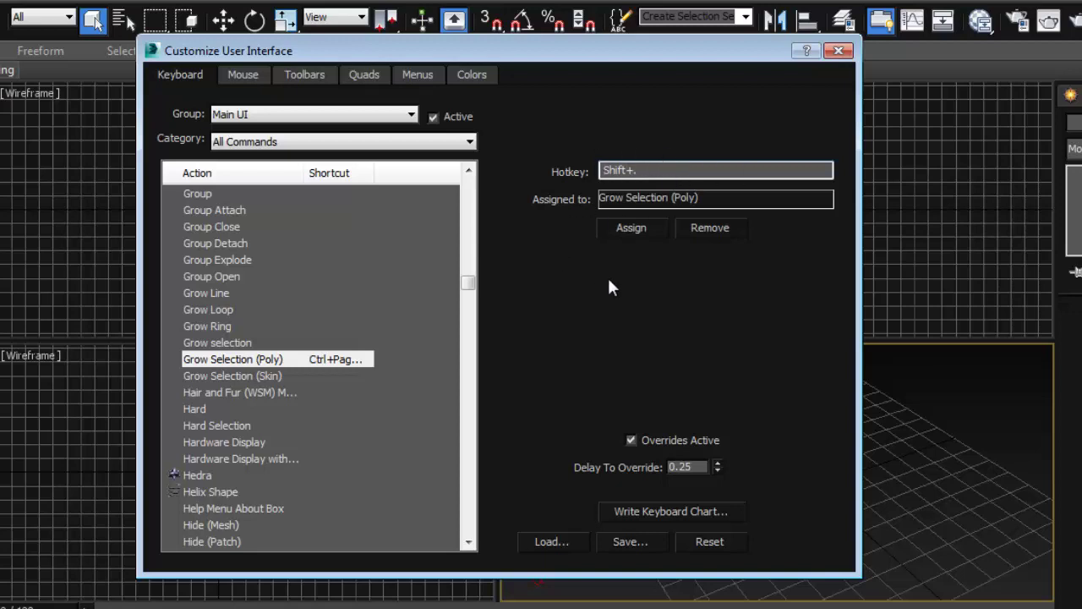
pyautogui.click(656, 227)
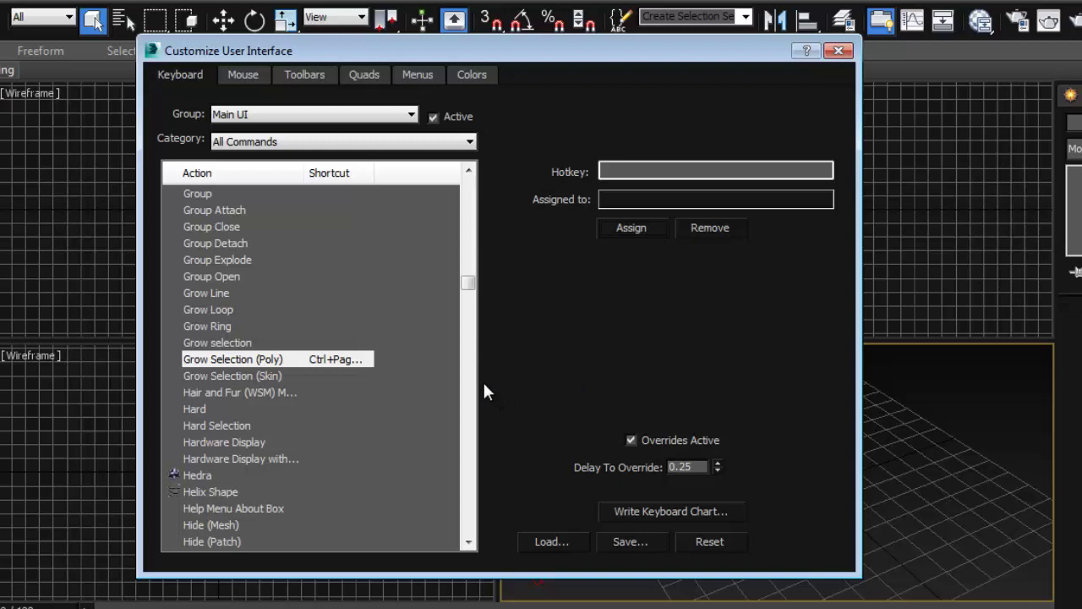
pyautogui.moveTo(468, 282); pyautogui.dragTo(468, 297)
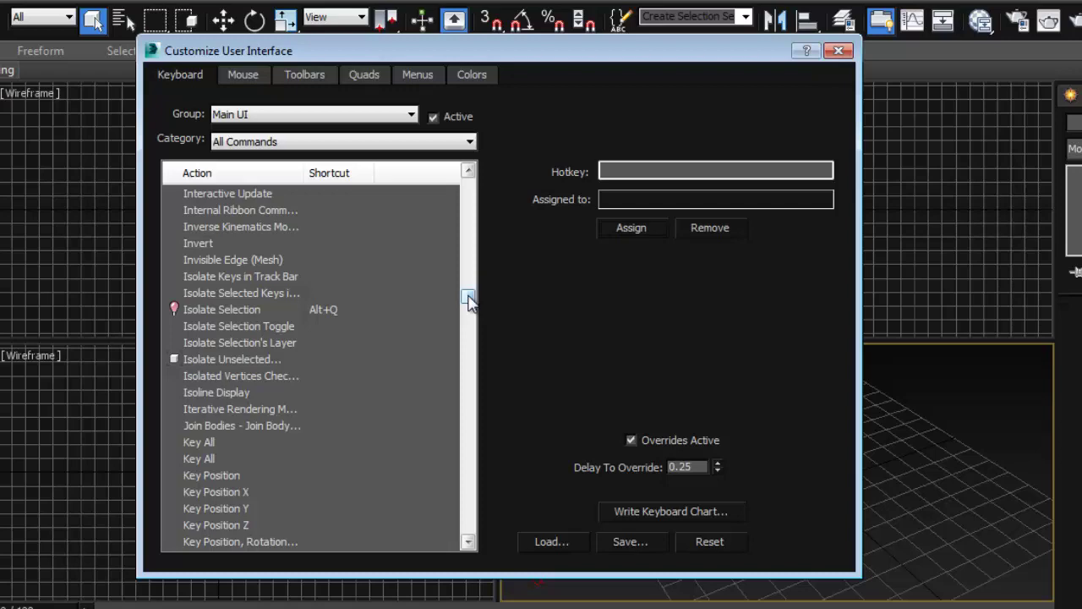
pyautogui.moveTo(469, 302); pyautogui.dragTo(472, 210)
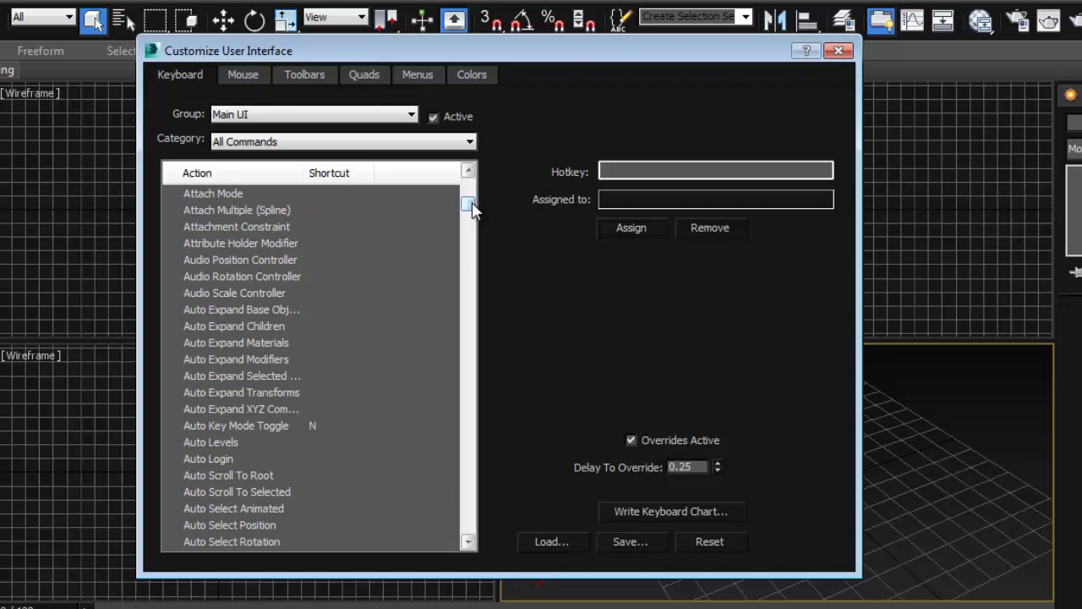
pyautogui.moveTo(472, 209); pyautogui.dragTo(469, 188)
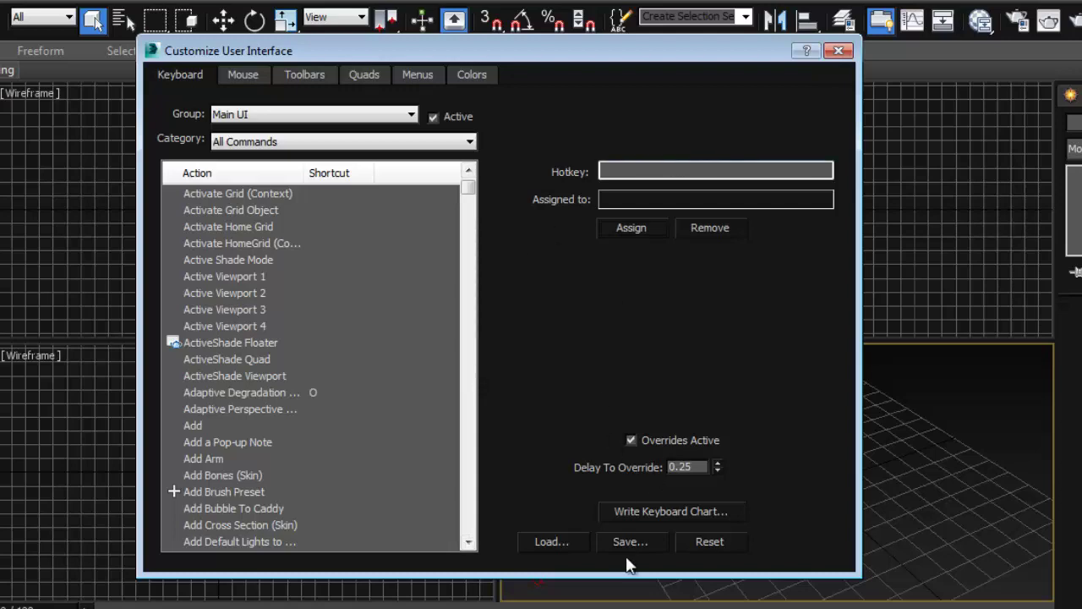
# Close the interface customization dialog and save the custom UI scheme as MaxStartUI.ui with all components included and Dark icons.
pyautogui.click(838, 50)
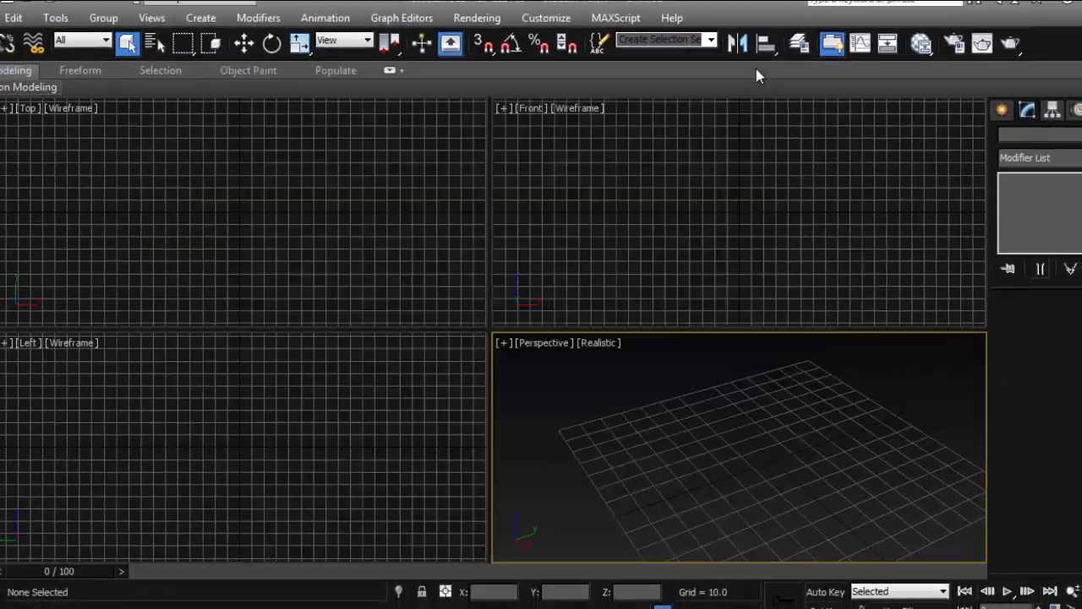
pyautogui.click(534, 37)
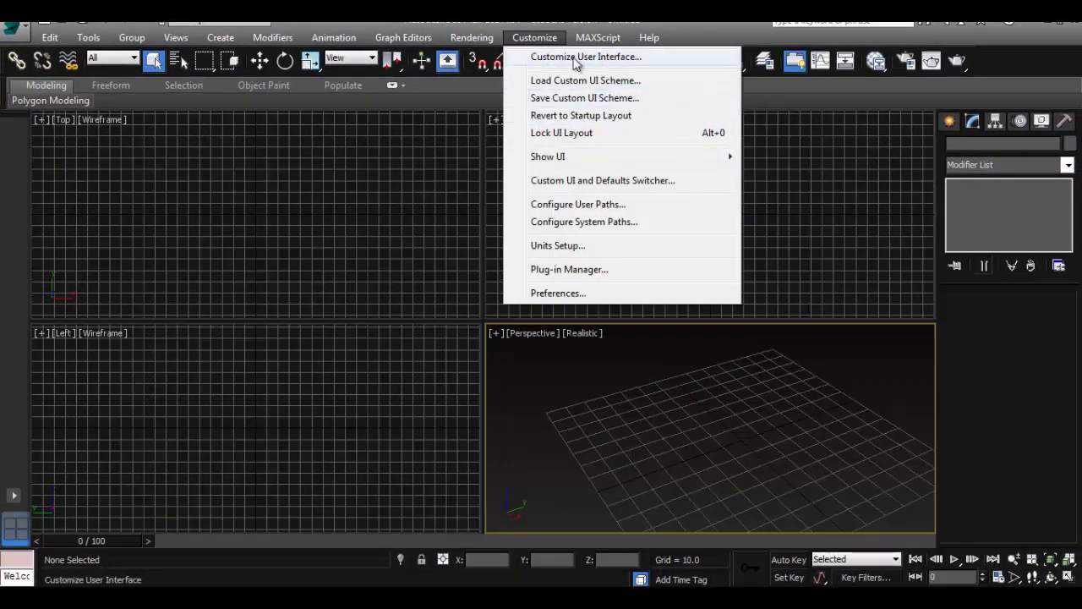
pyautogui.click(567, 102)
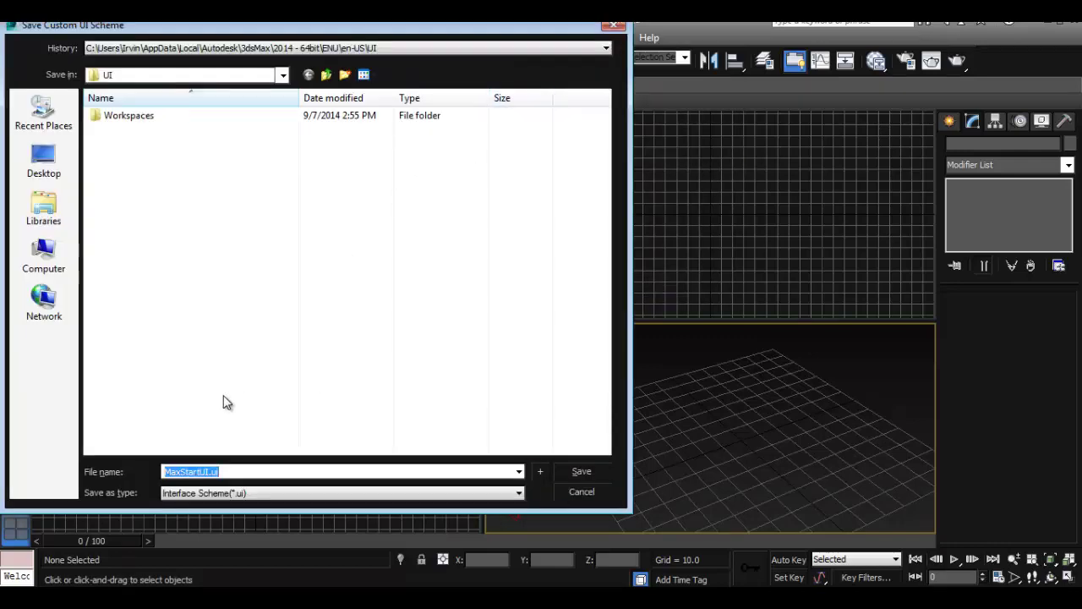
pyautogui.click(581, 472)
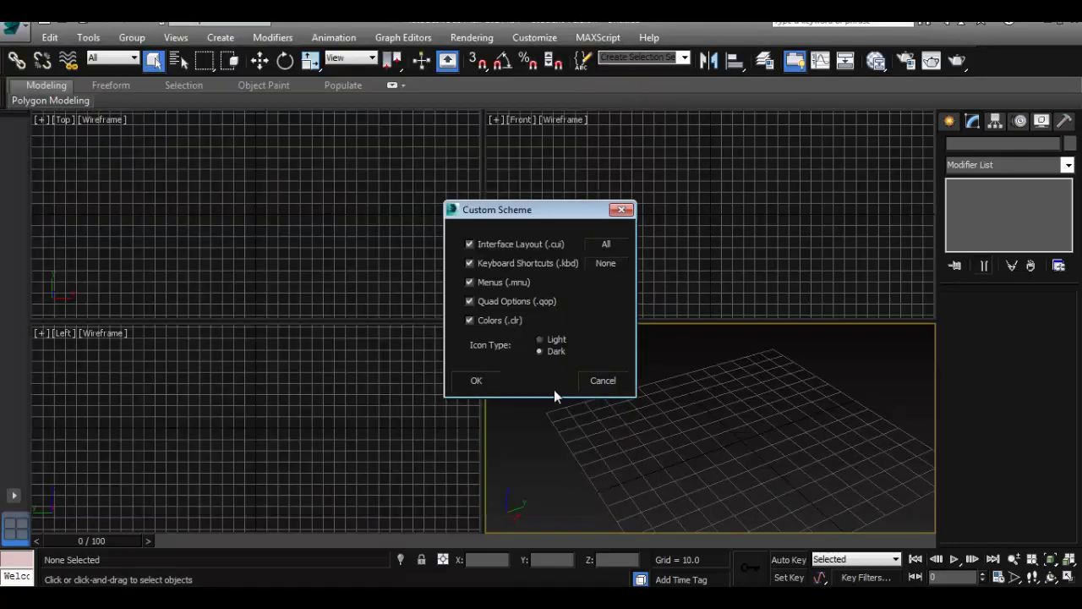
pyautogui.click(478, 382)
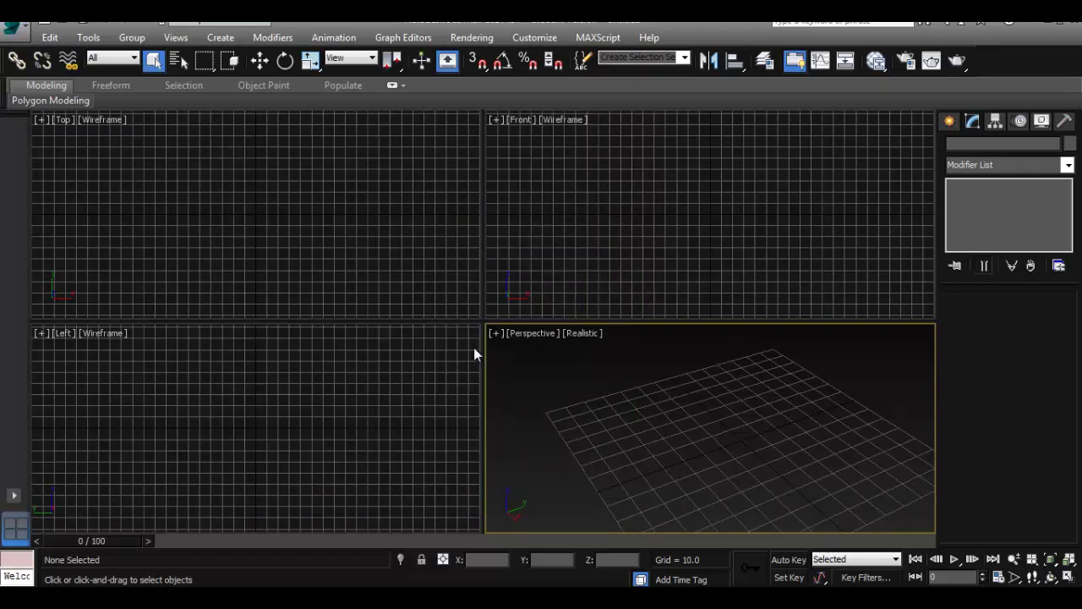
pyautogui.click(591, 38)
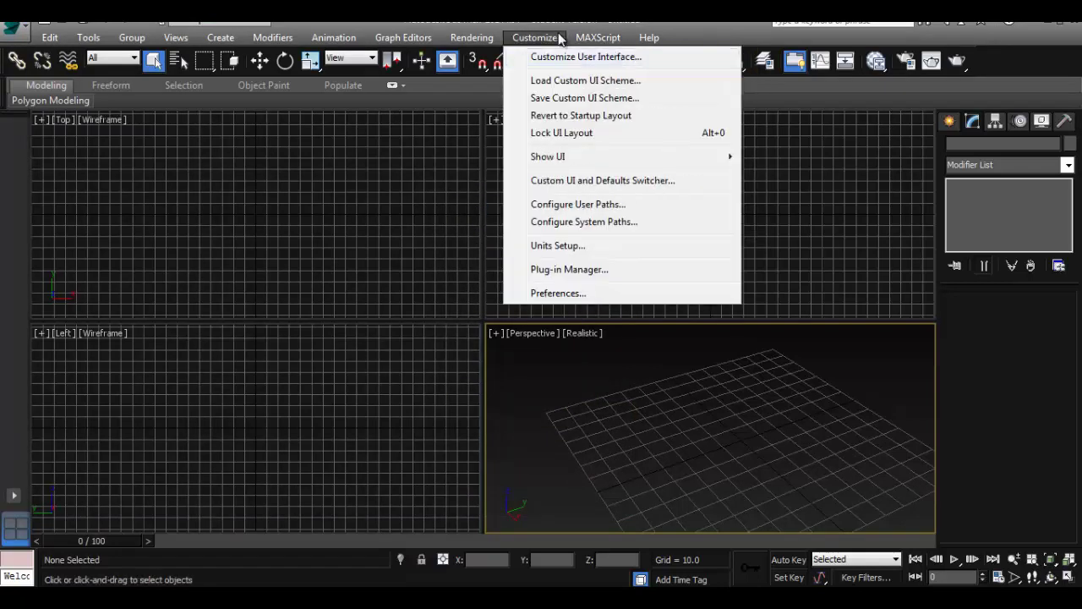
pyautogui.click(519, 347)
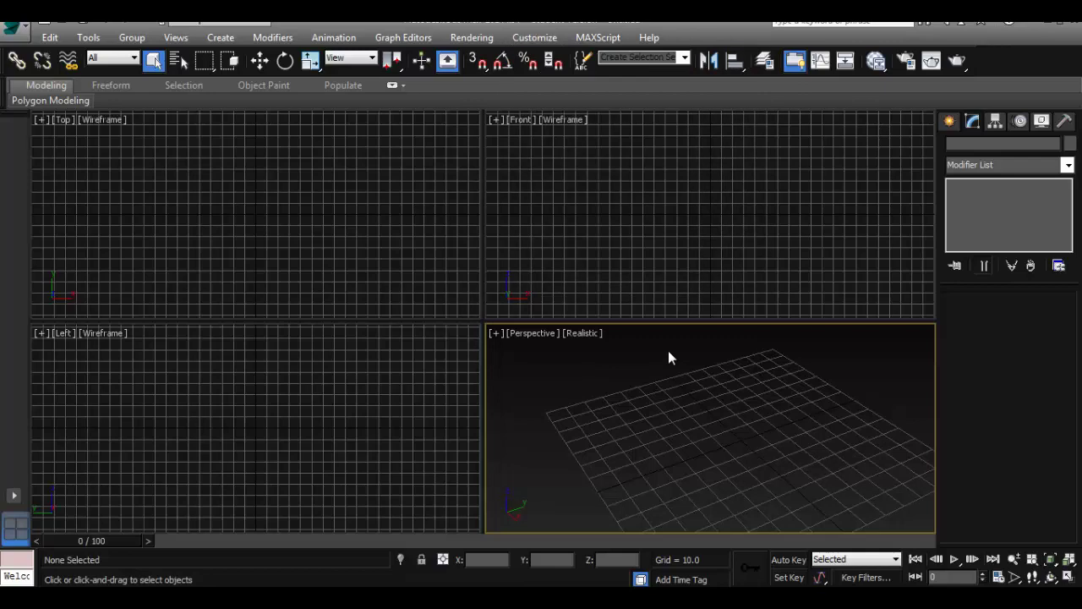
# Test the viewport maximize toggle by maximizing and restoring the Perspective and Front viewports.
pyautogui.hotkey('alt', 'w')
pyautogui.hotkey('alt', 'w')
pyautogui.click(503, 302)
pyautogui.hotkey('alt', 'w')
pyautogui.hotkey('alt', 'w')
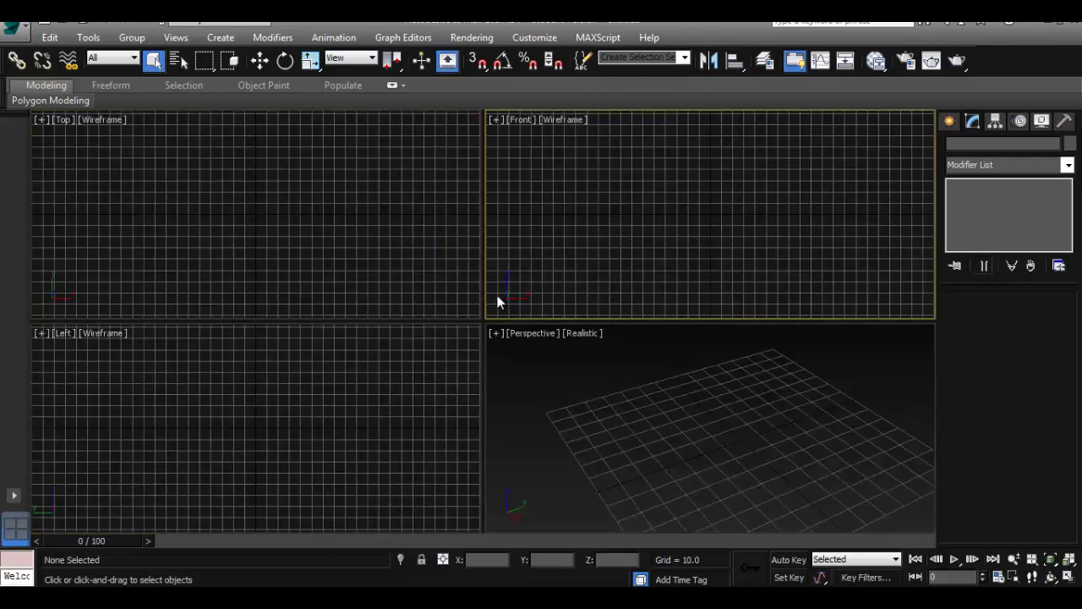
pyautogui.moveTo(686, 418); pyautogui.dragTo(643, 394, button='middle')
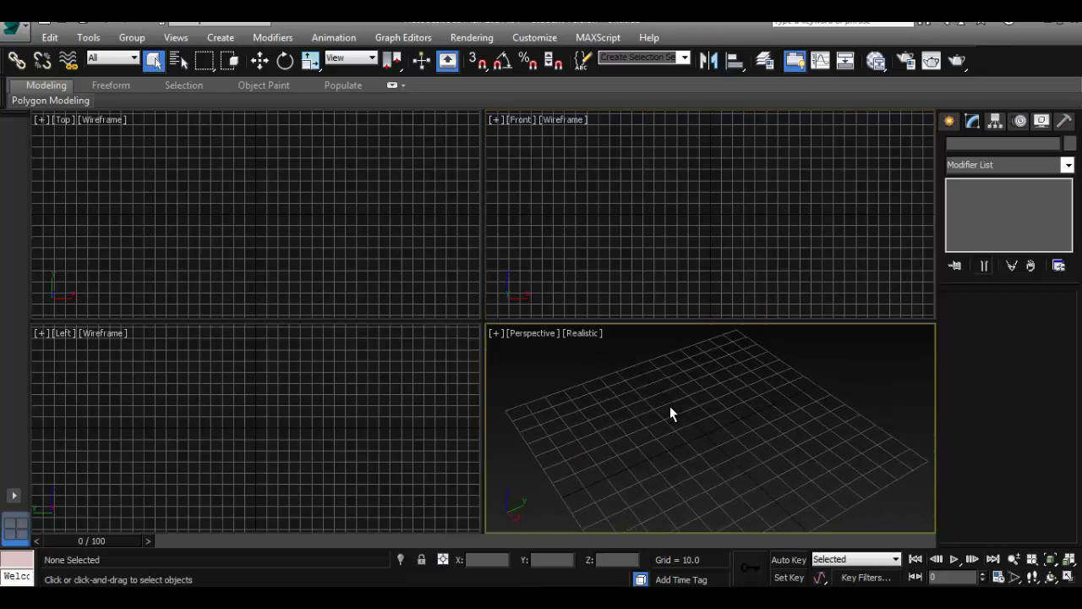